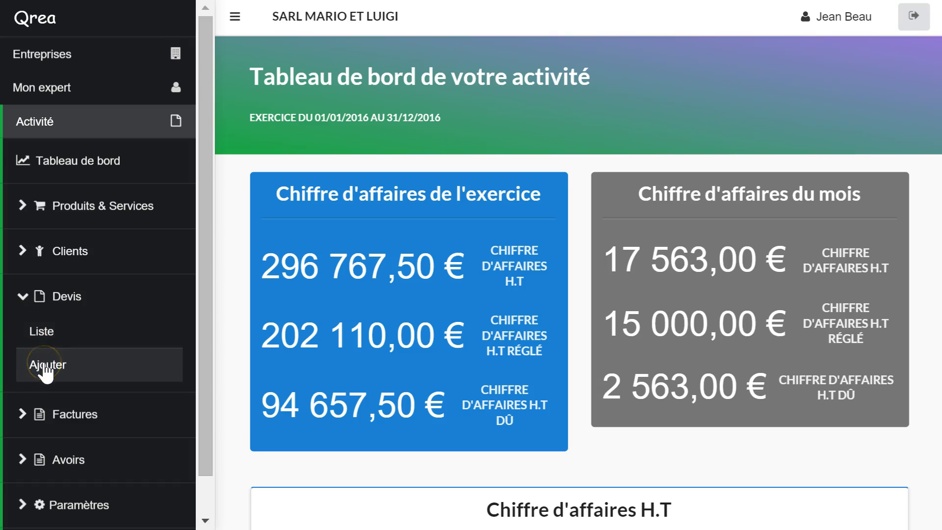
Open the list of quotes and start a new quote
click(41, 338)
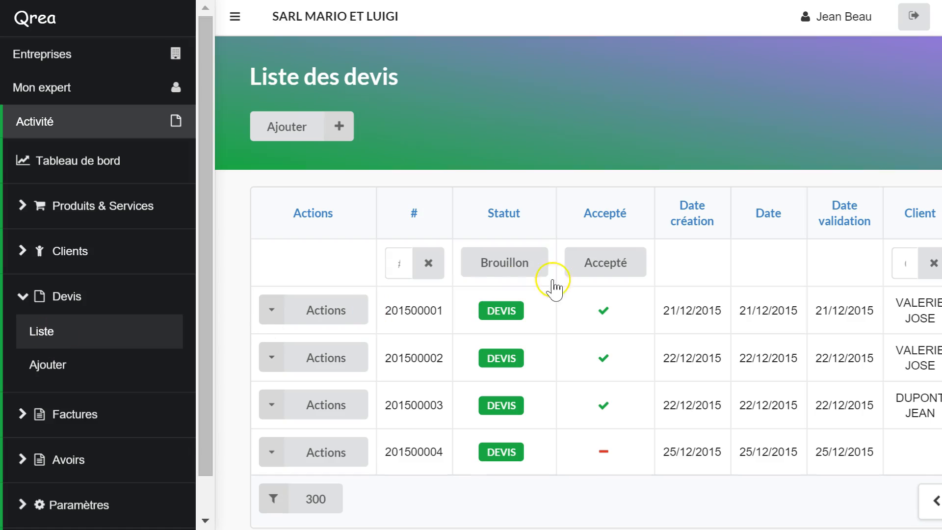
click(567, 275)
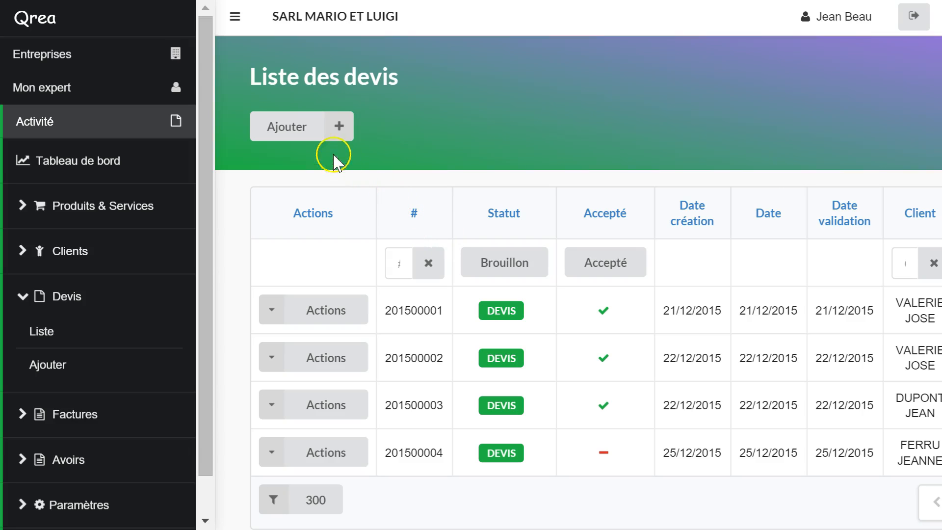
click(319, 129)
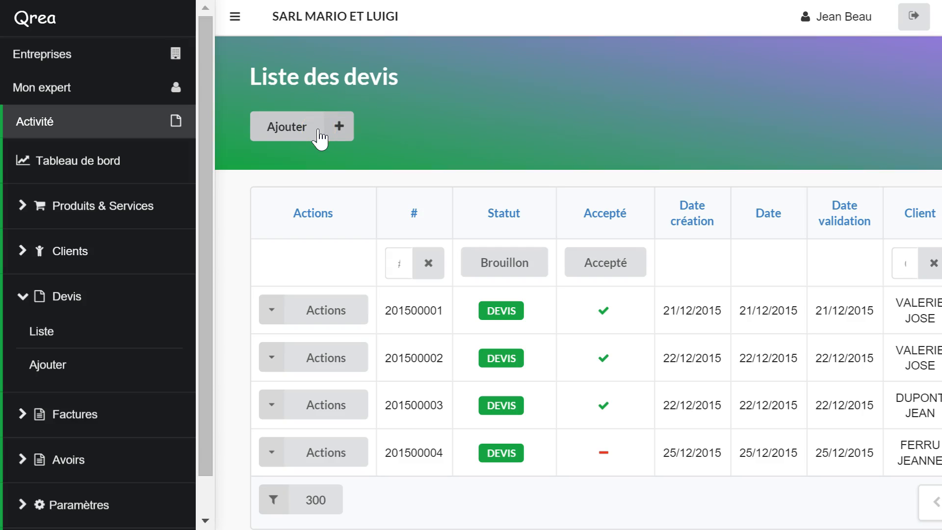
click(318, 130)
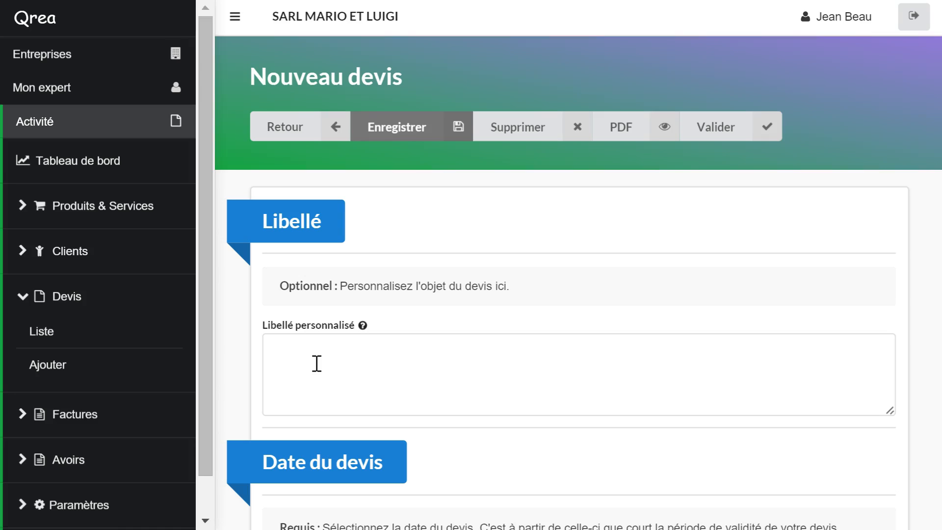
Give the quote the custom label "Rénovation appartement" and set its validity date to 02/03/2016
click(316, 363)
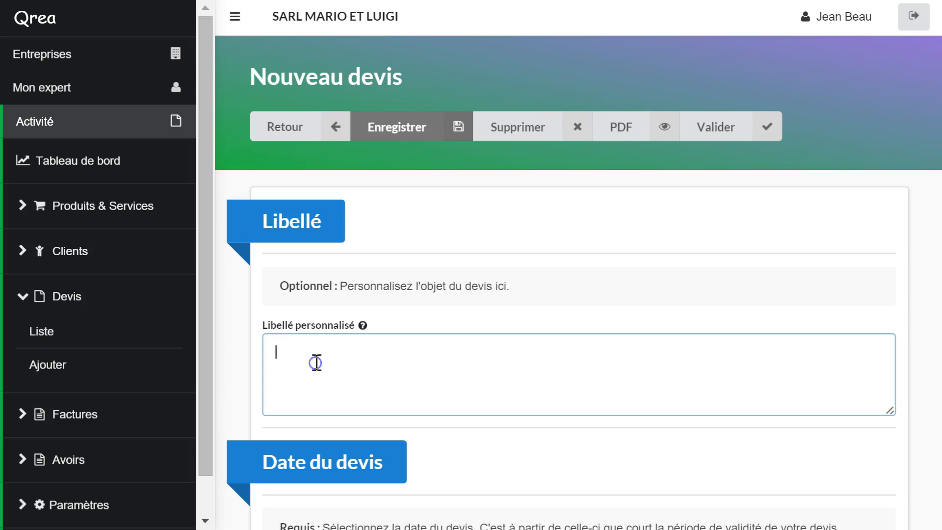
text(Rénovation appartement)
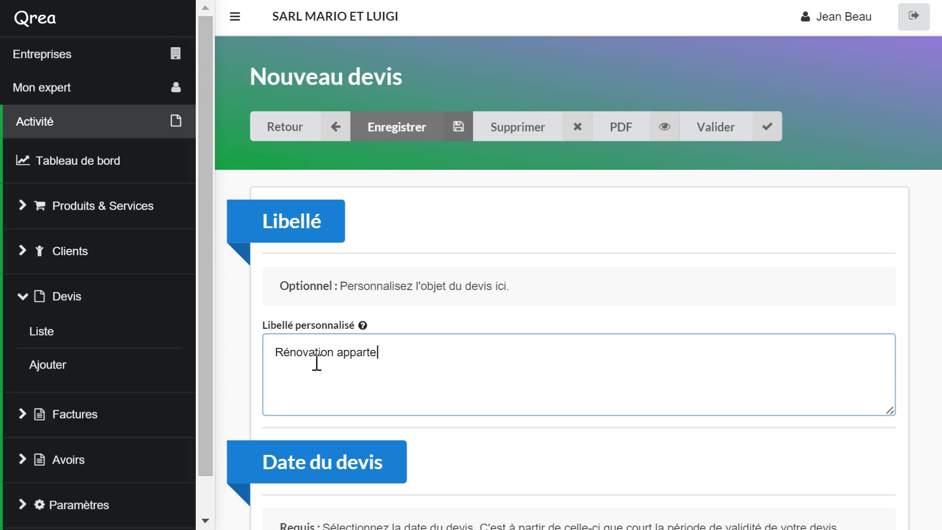
scroll(317, 363, down, 2)
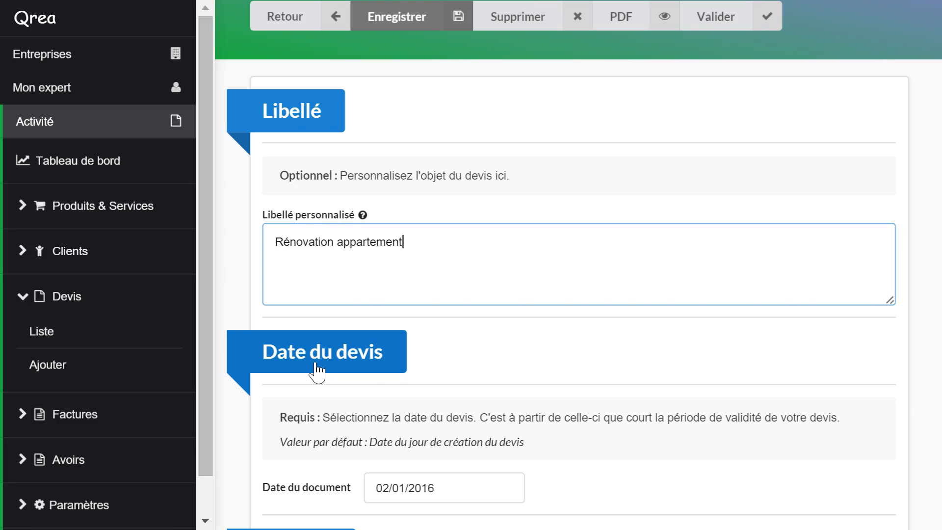
scroll(317, 373, down, 6)
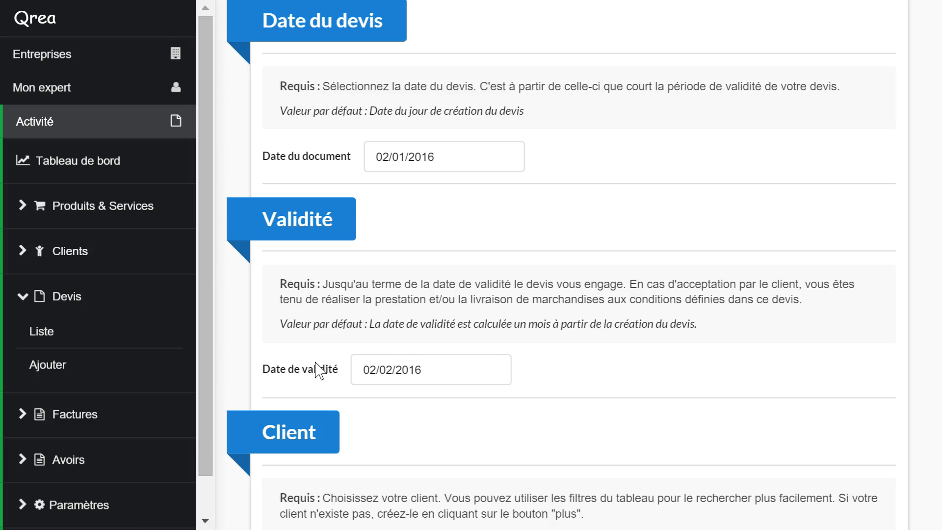
click(392, 370)
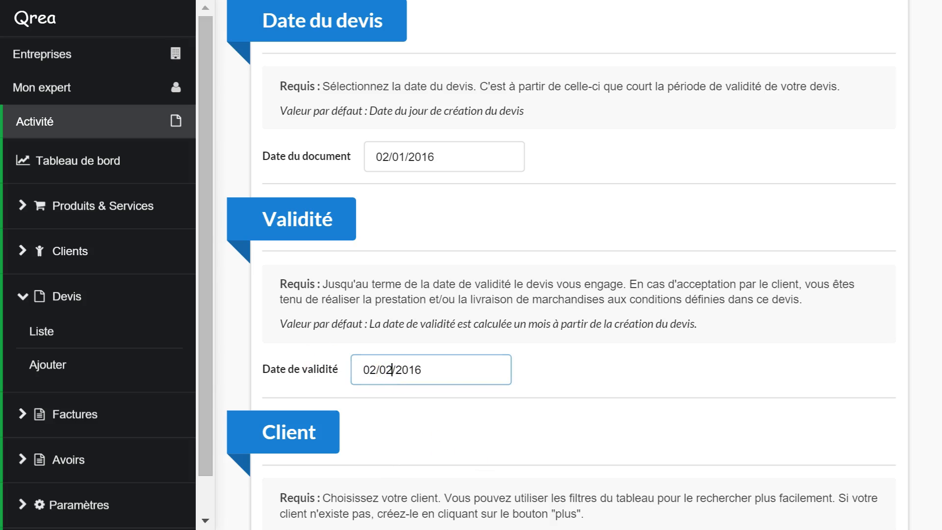
key(BackSpace)
text(3)
click(514, 460)
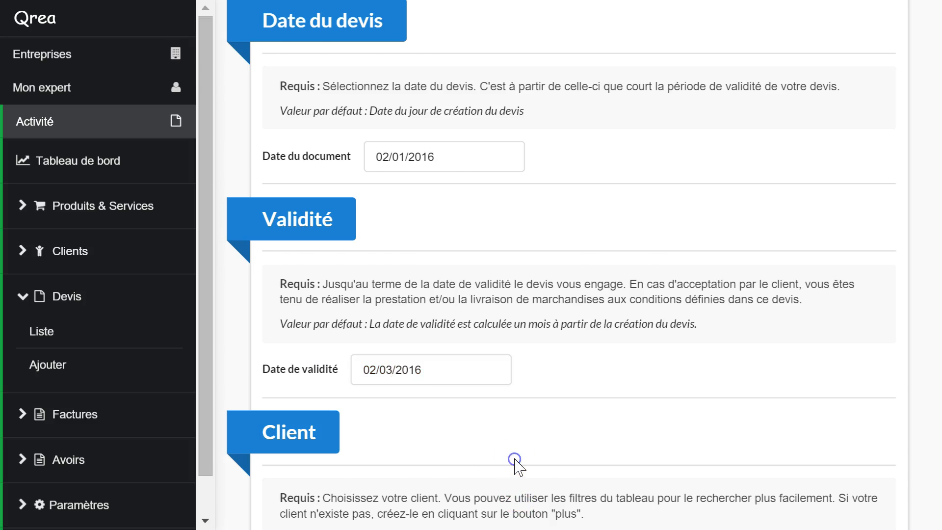
Choose the client in the fifth row of the client table for the quote
scroll(515, 460, down, 2)
scroll(514, 460, down, 4)
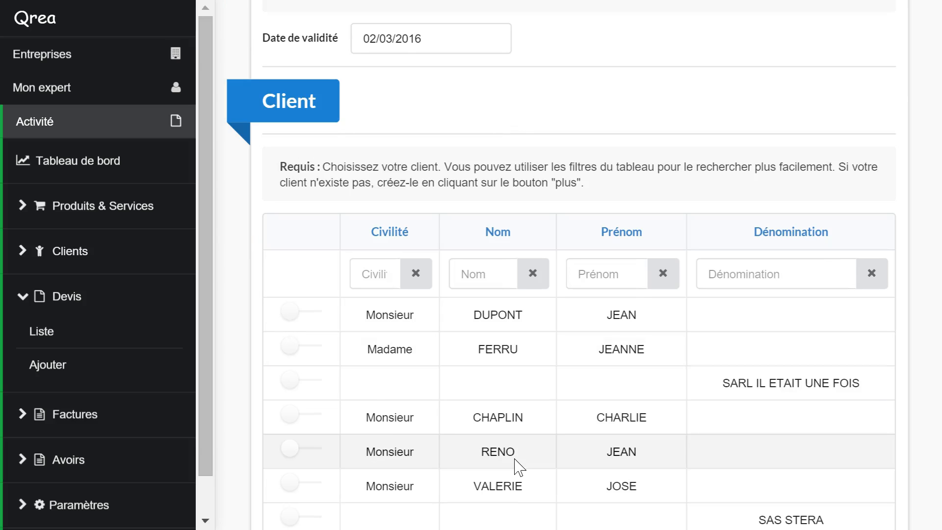
click(316, 453)
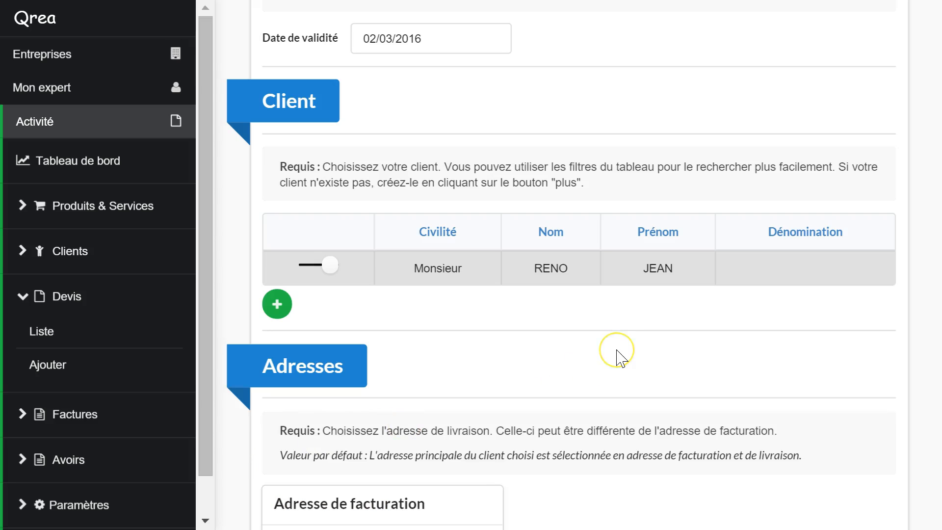
Add the POSE item to the quote with a quantity of 10
scroll(617, 351, down, 4)
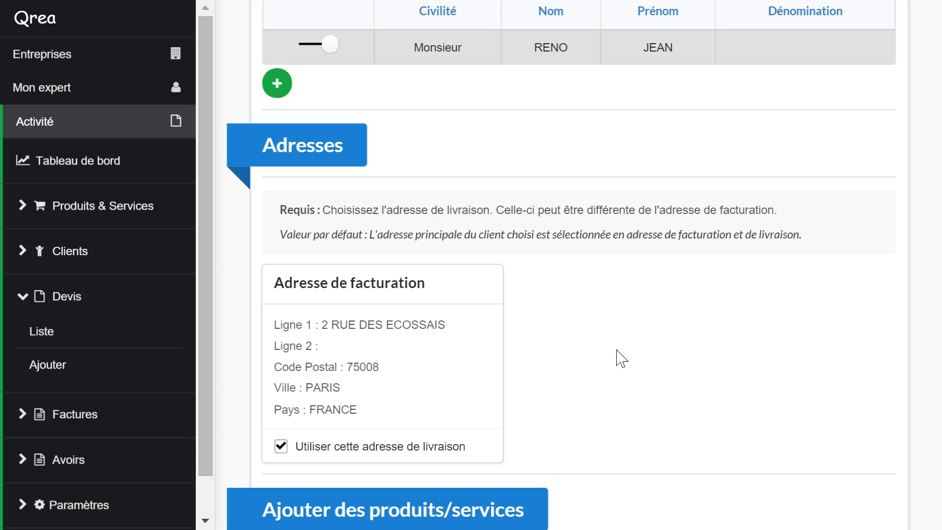
scroll(617, 359, down, 6)
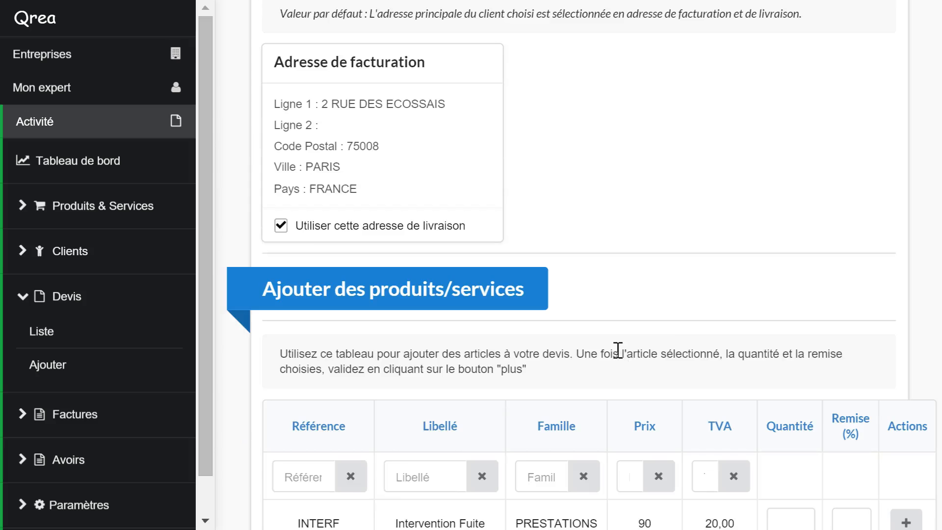
scroll(620, 358, down, 2)
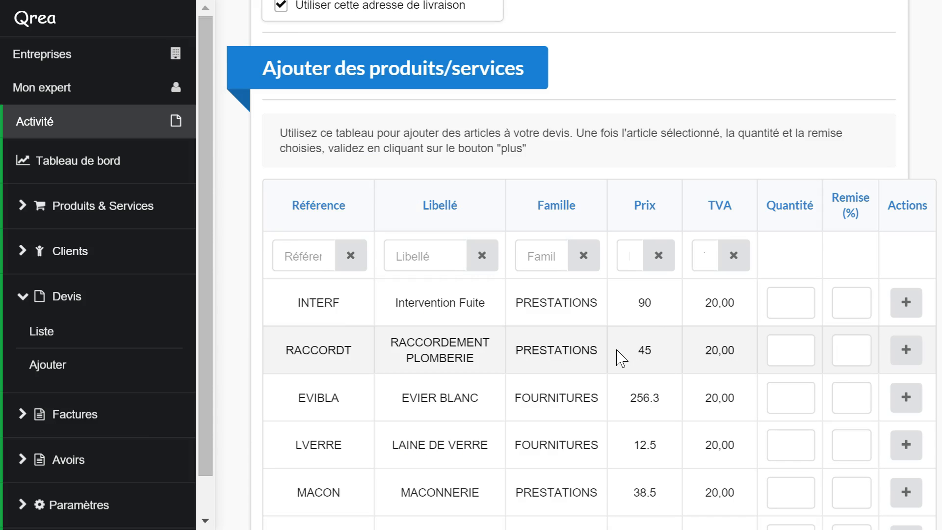
scroll(621, 359, down, 2)
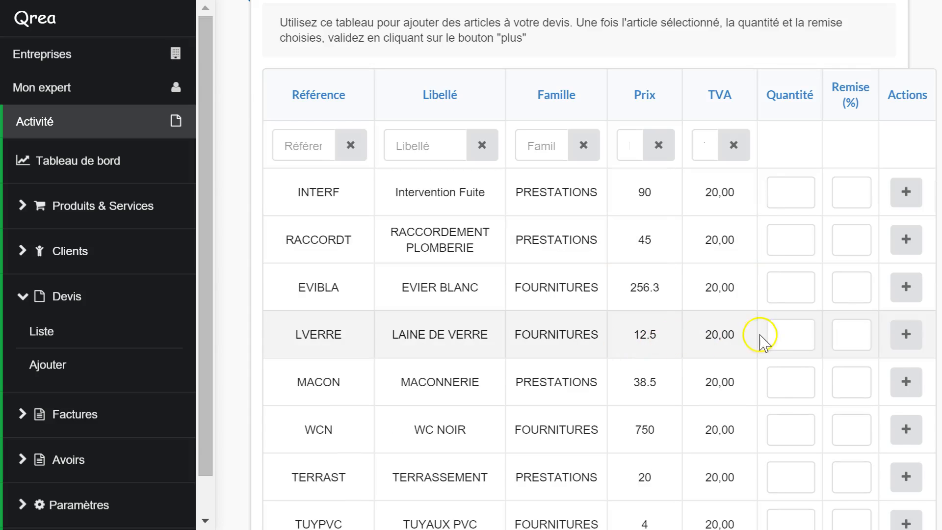
click(908, 334)
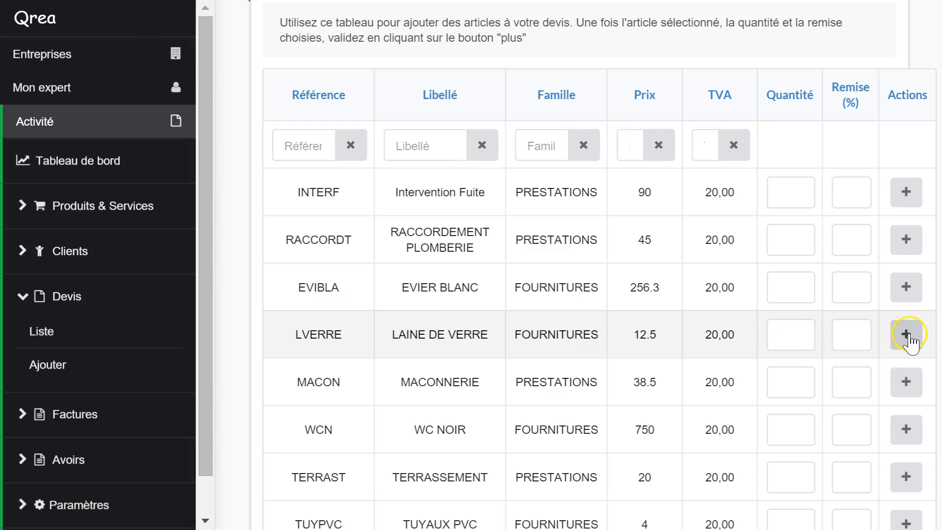
click(785, 343)
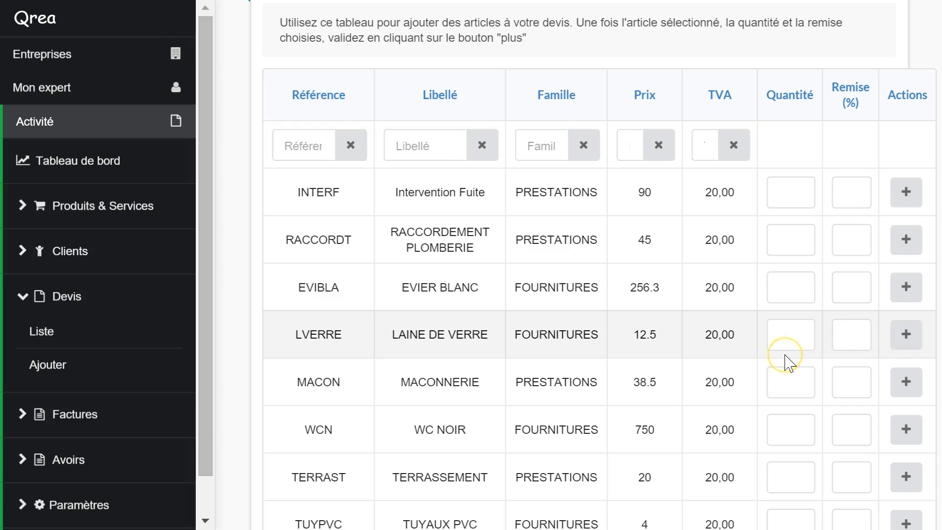
scroll(786, 355, down, 2)
scroll(786, 355, down, 4)
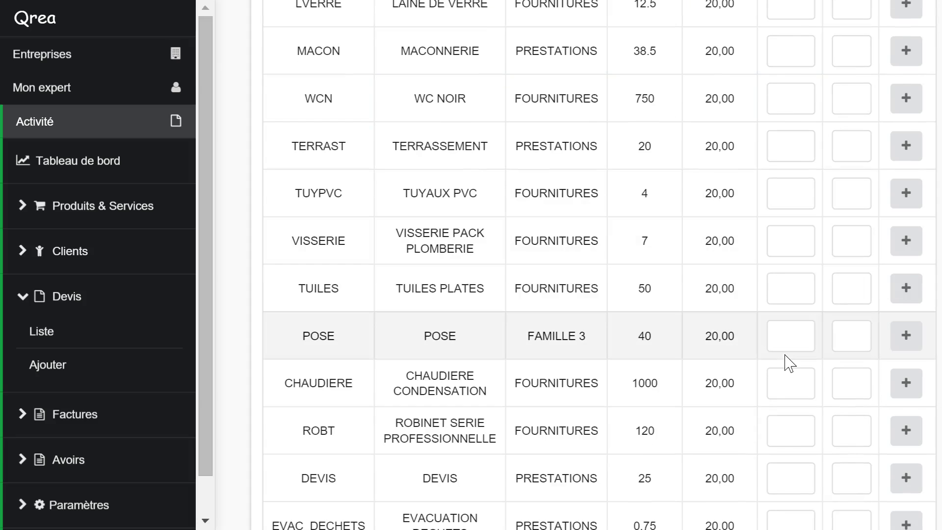
click(799, 346)
text(1)
click(792, 341)
click(908, 343)
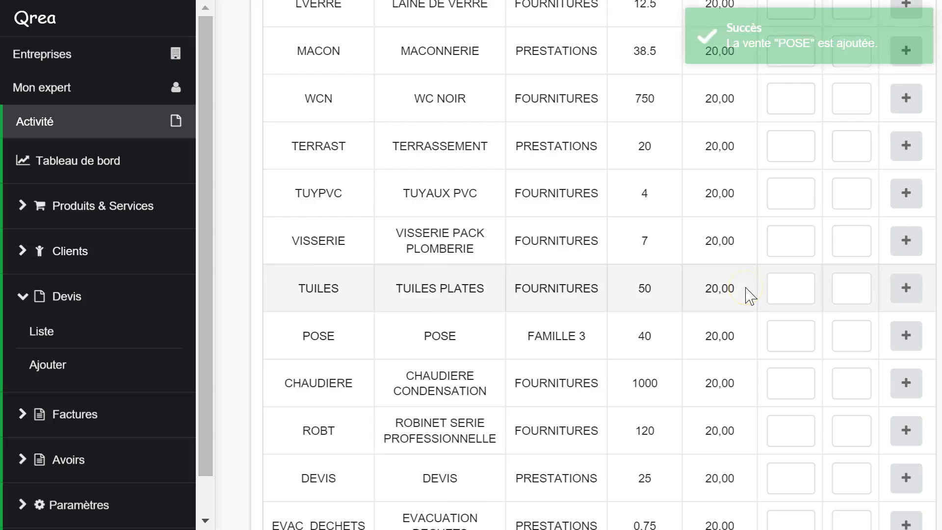
Add the DOUCHE item with quantity 1 and the ISOLATION item with quantity 50 to the quote
scroll(747, 289, down, 2)
scroll(747, 294, down, 2)
click(777, 352)
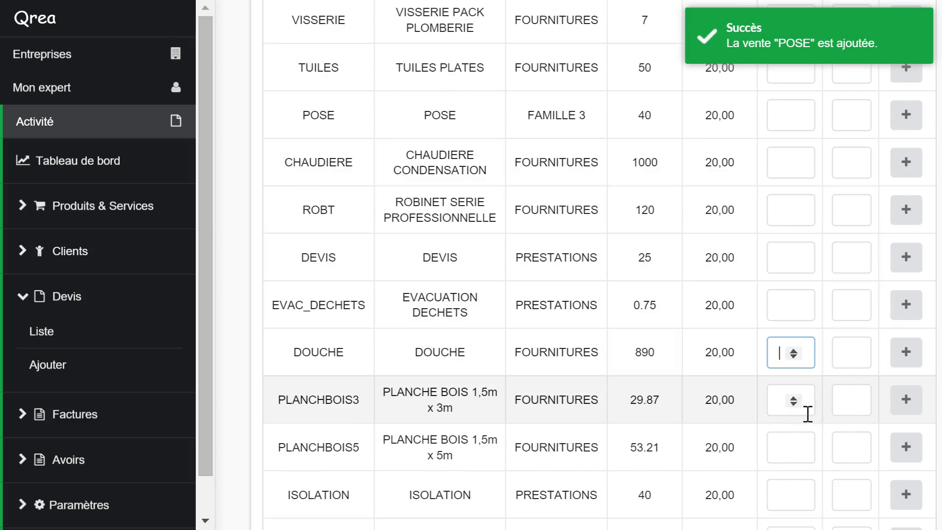
text(1)
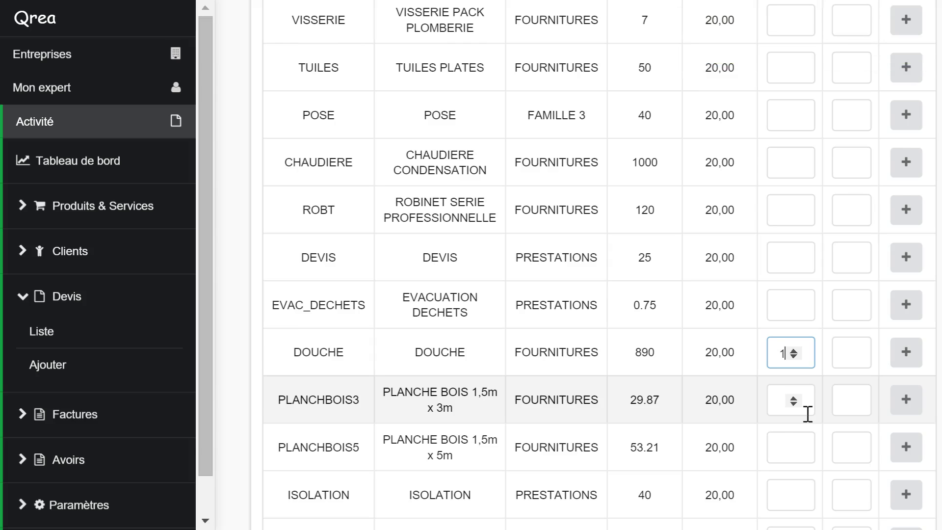
click(778, 493)
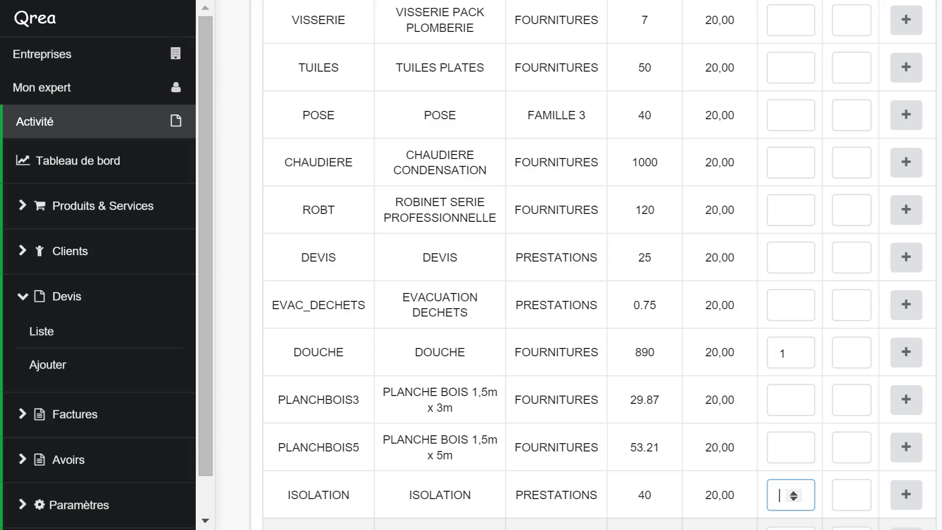
text(5)
key(BackSpace)
text(0)
click(903, 361)
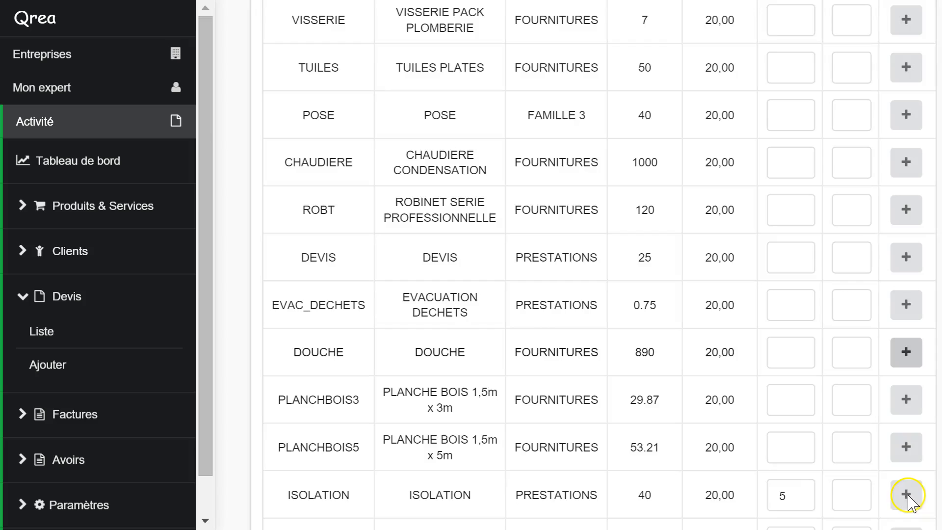
click(906, 496)
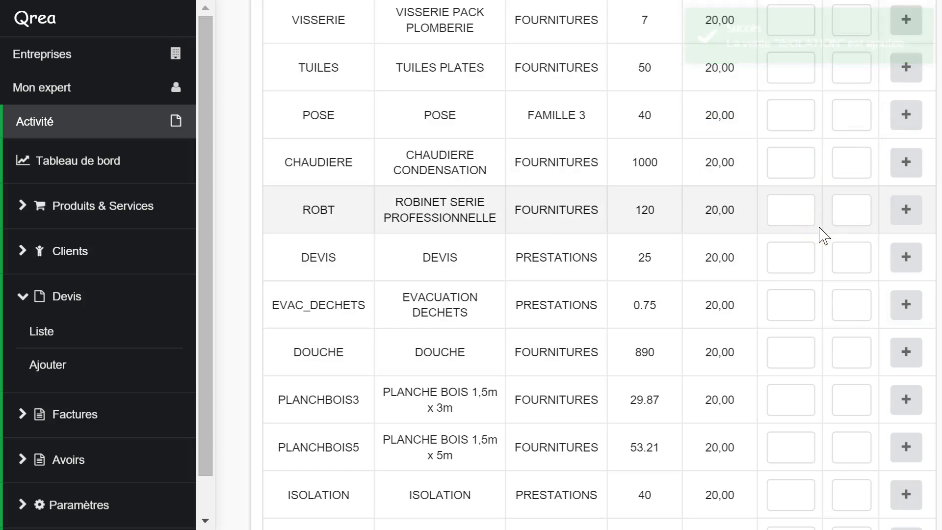
Change the quote's existing payment entry to an "acompte" of 30 % and validate it
scroll(824, 235, down, 15)
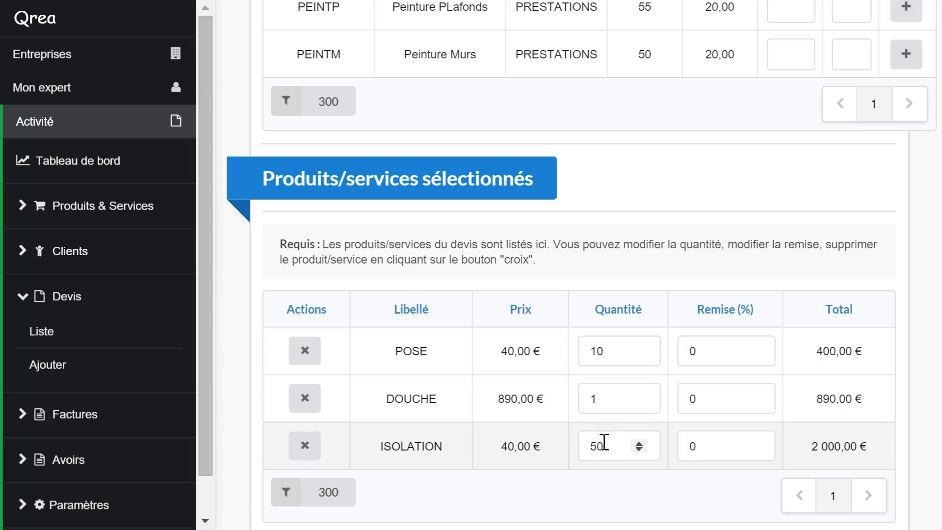
scroll(604, 442, down, 4)
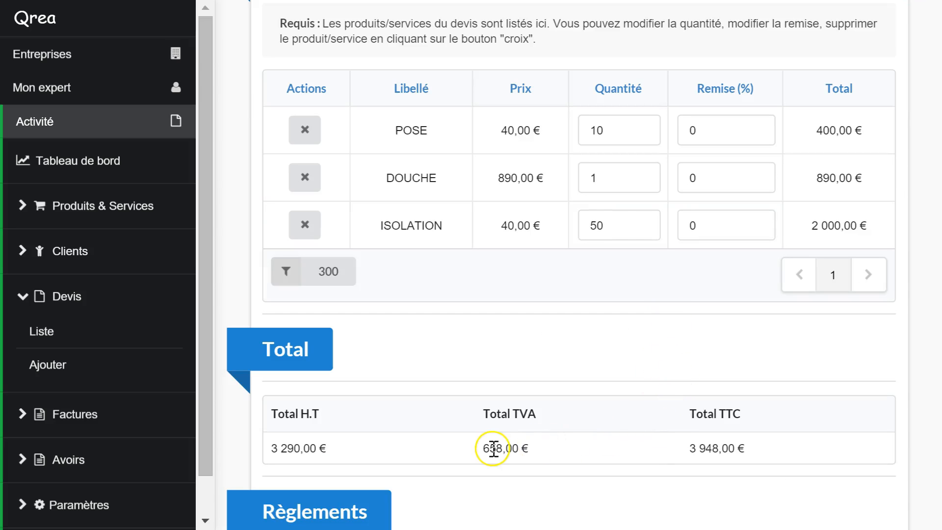
click(641, 454)
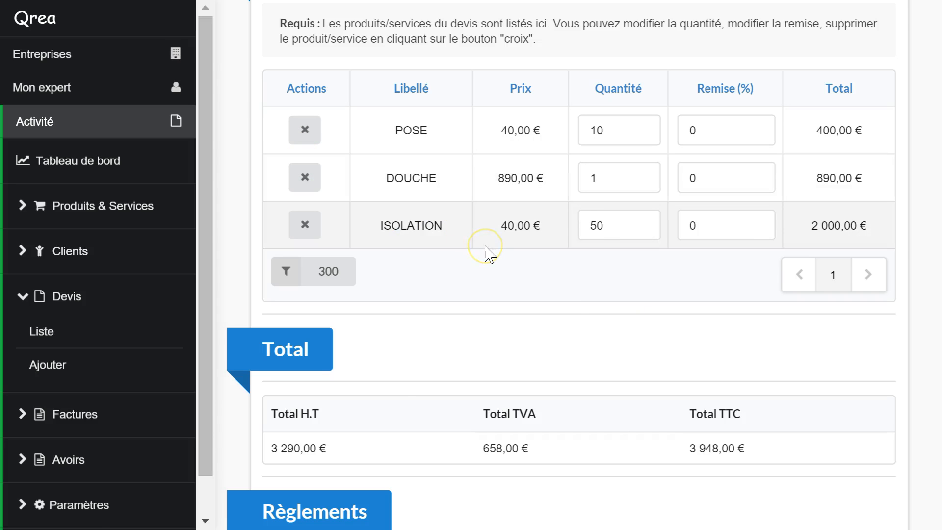
scroll(485, 246, up, 2)
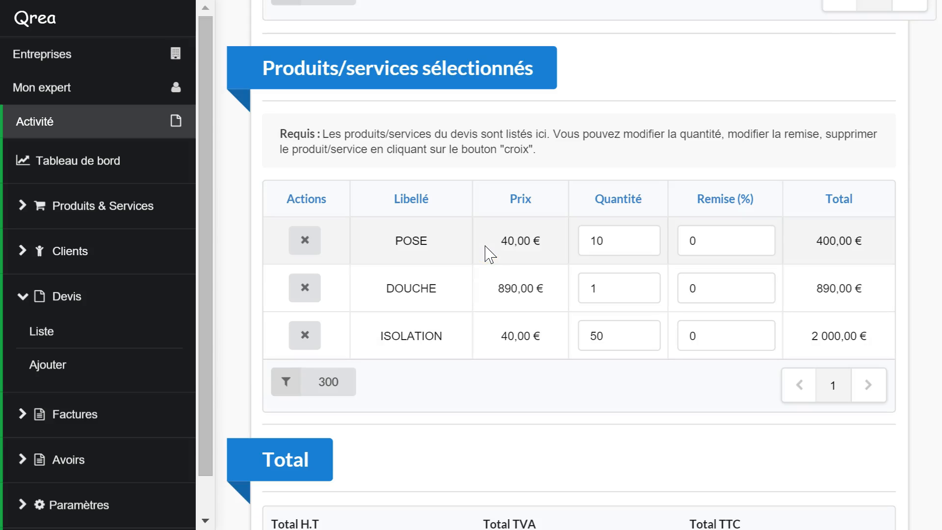
scroll(487, 252, down, 8)
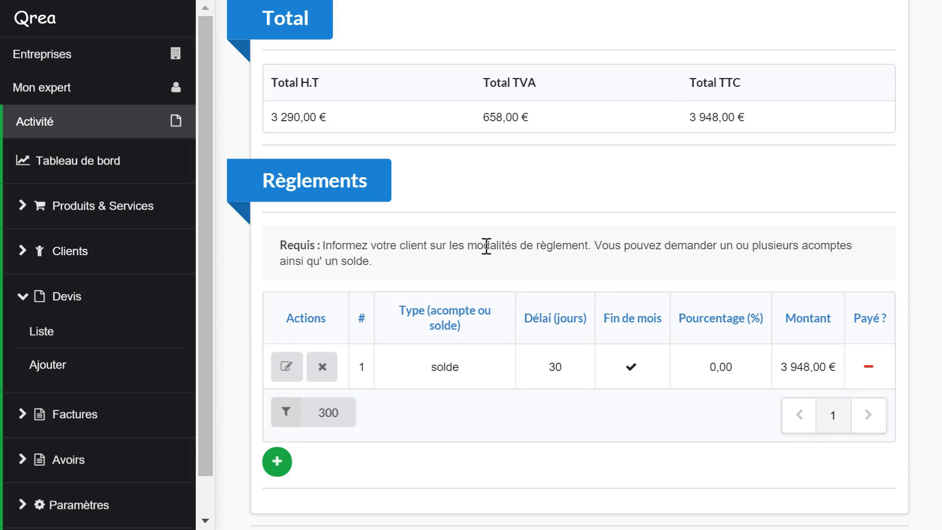
scroll(603, 444, down, 2)
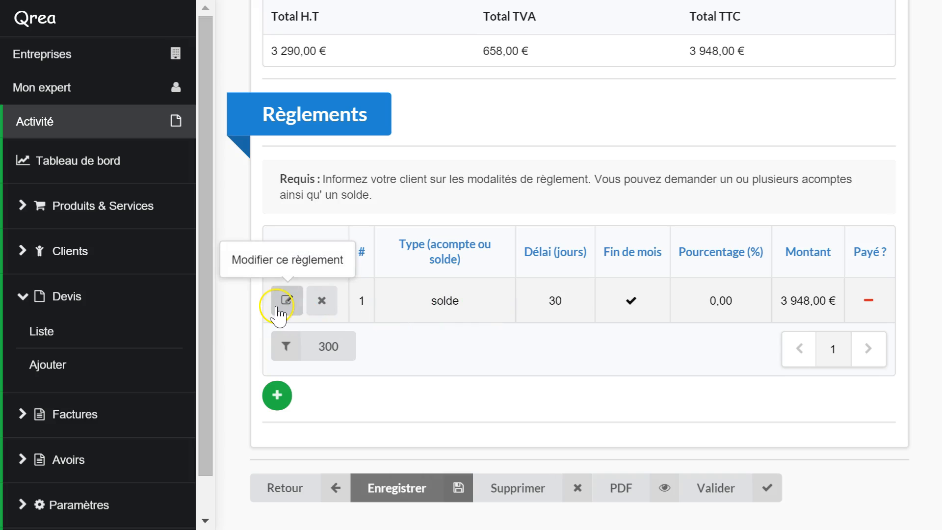
click(286, 306)
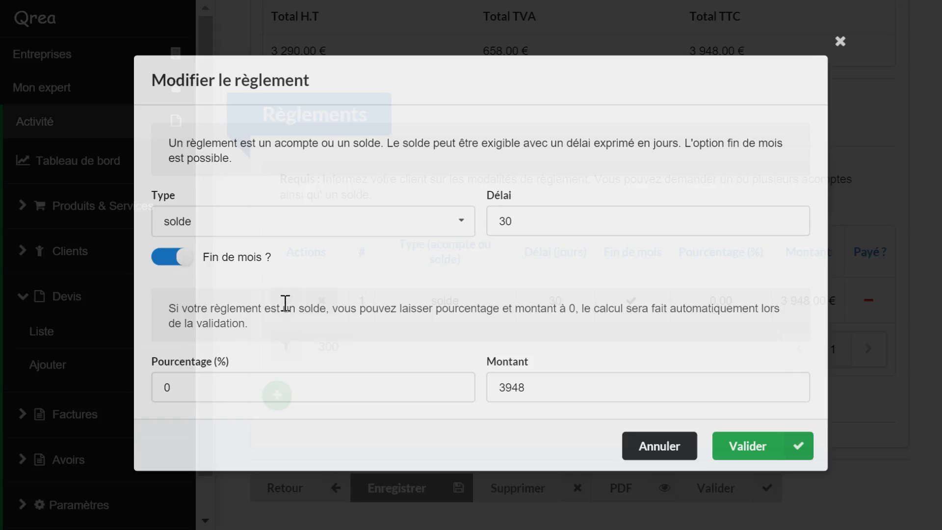
click(453, 223)
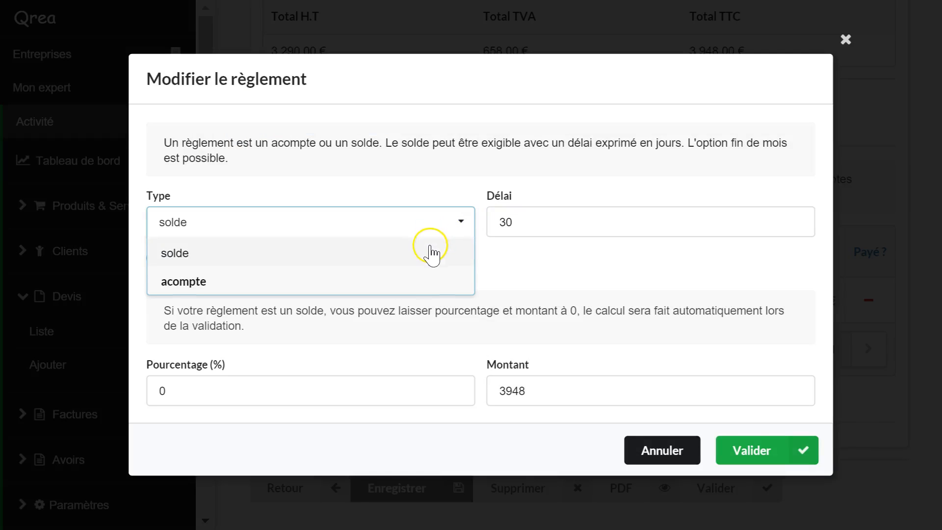
click(426, 278)
click(269, 369)
key(BackSpace)
text(3)
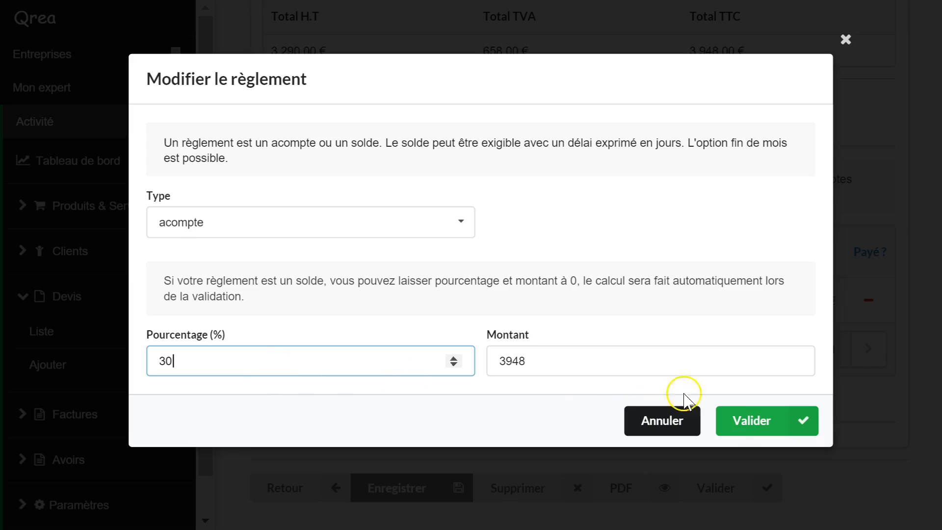
click(752, 426)
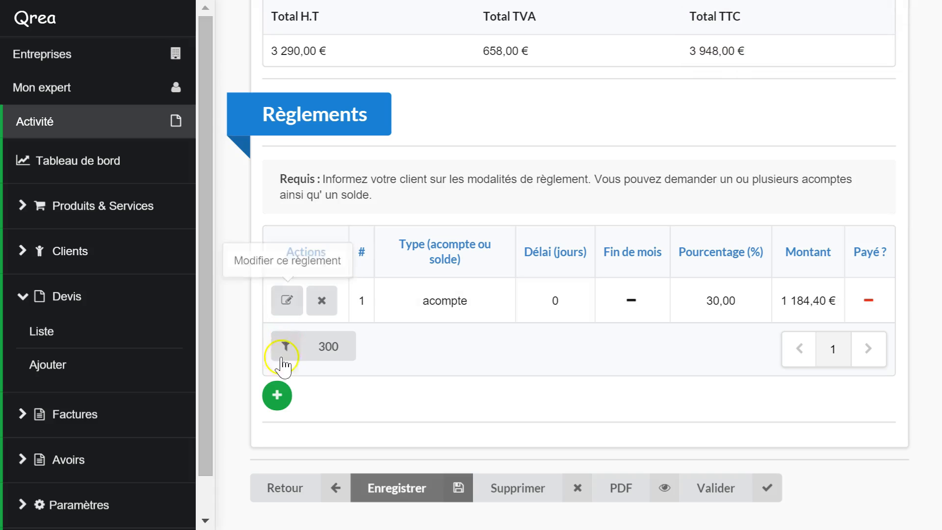
Add a "solde" payment to the quote with a delay of 30 days and the end-of-month option enabled, and validate it
click(277, 395)
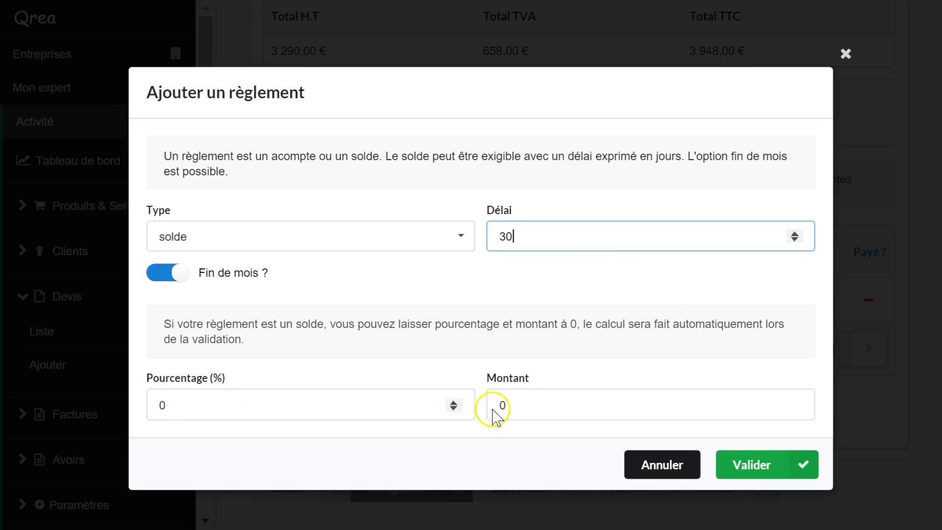
click(748, 465)
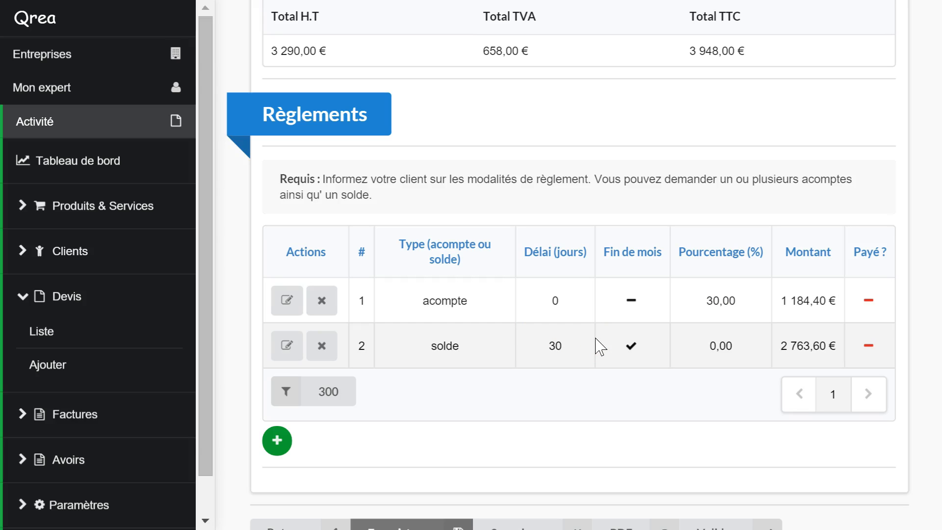
Open the PDF preview of the draft quote and review its billing address, subject, item lines, totals and payment schedule
scroll(599, 346, down, 1)
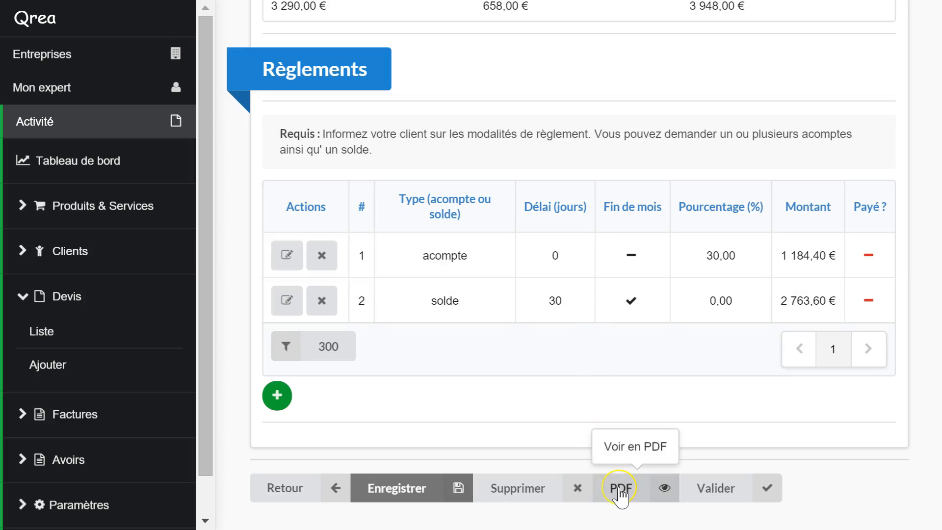
click(619, 491)
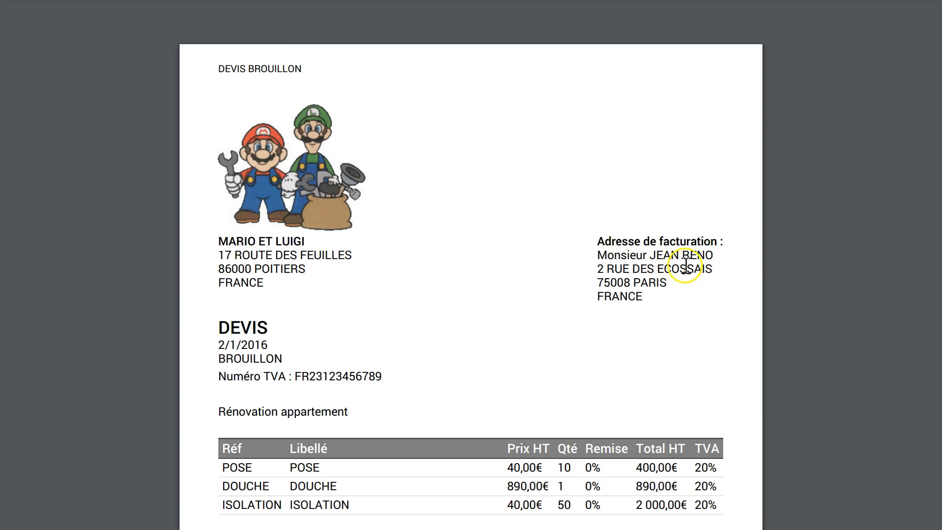
scroll(514, 313, down, 3)
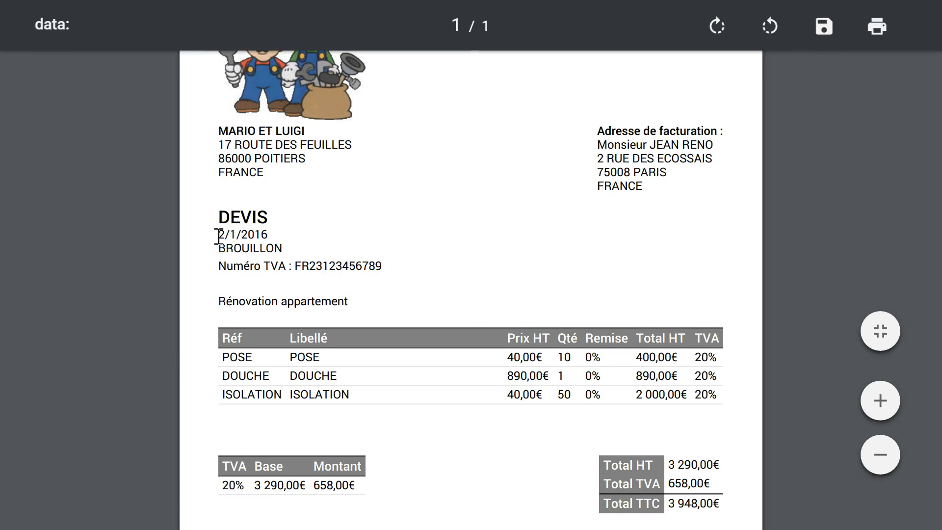
drag(219, 300, 358, 301)
click(431, 288)
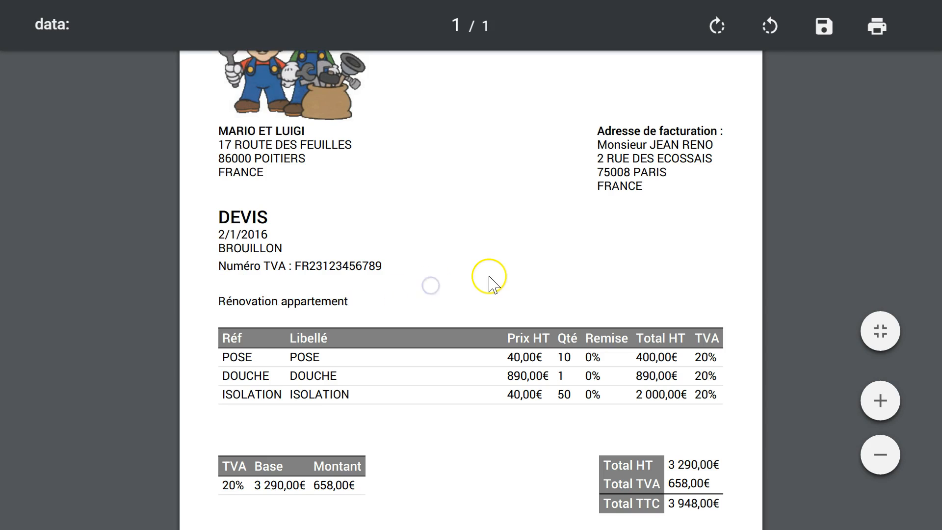
scroll(489, 282, down, 2)
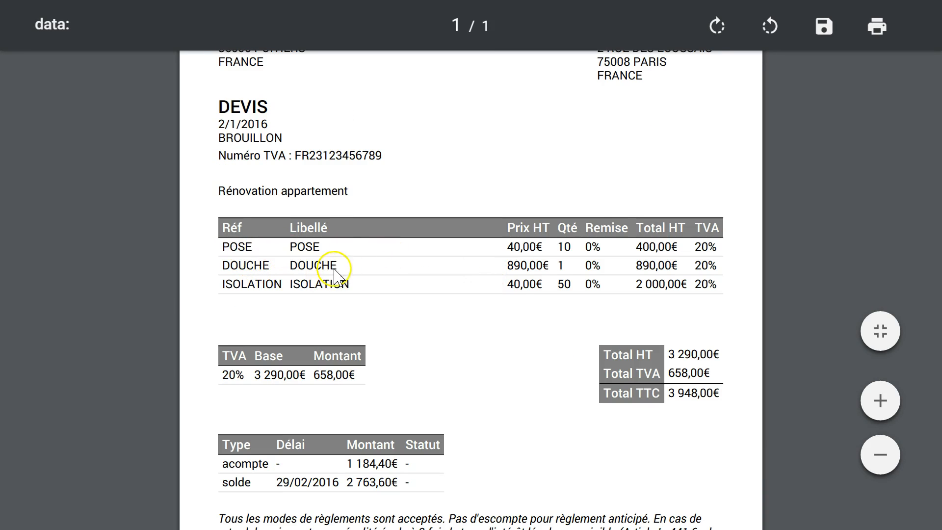